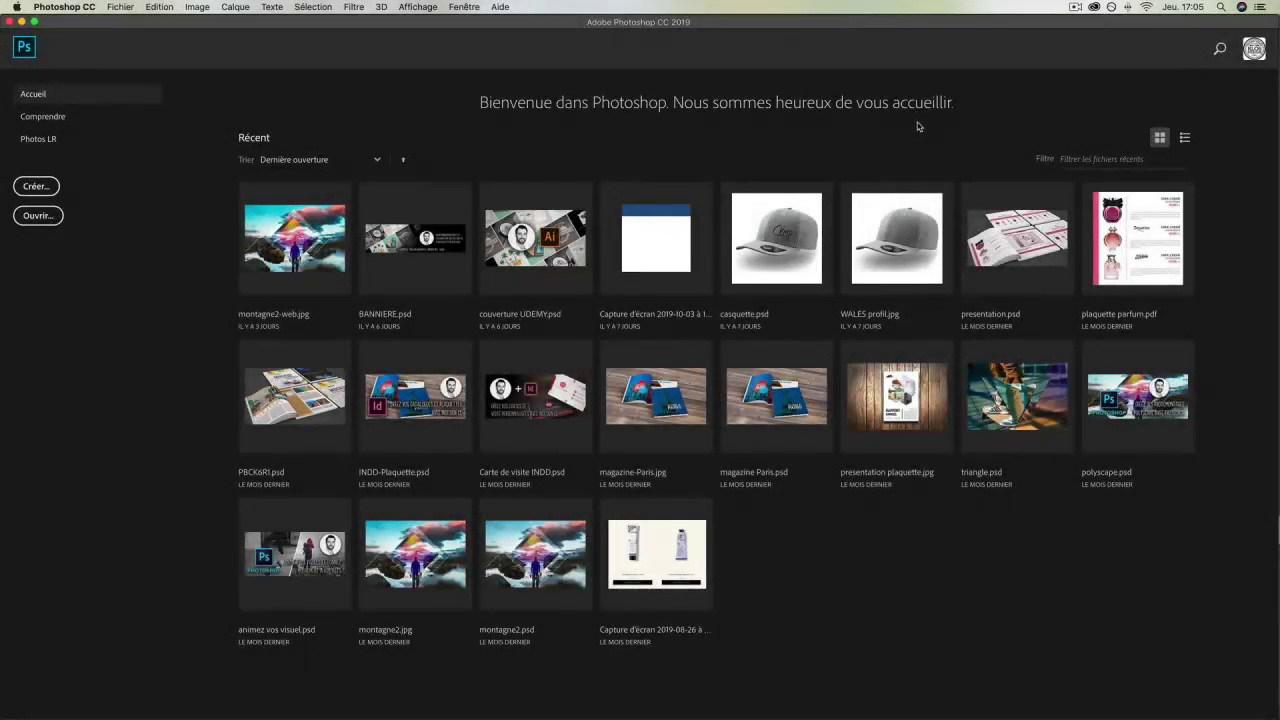
- Start opening files and browse into the E-commerce folder of dress photos
{"action": "left_click", "coordinate": [119, 10]}
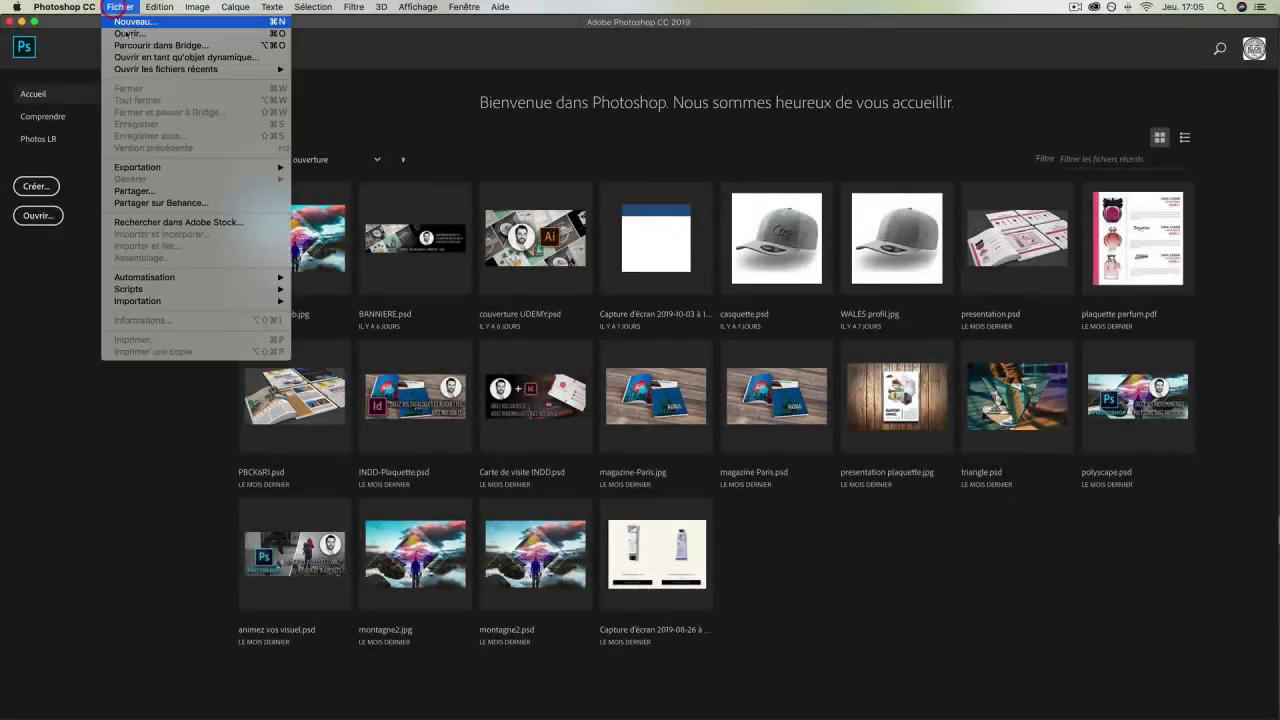
{"action": "left_click", "coordinate": [127, 34]}
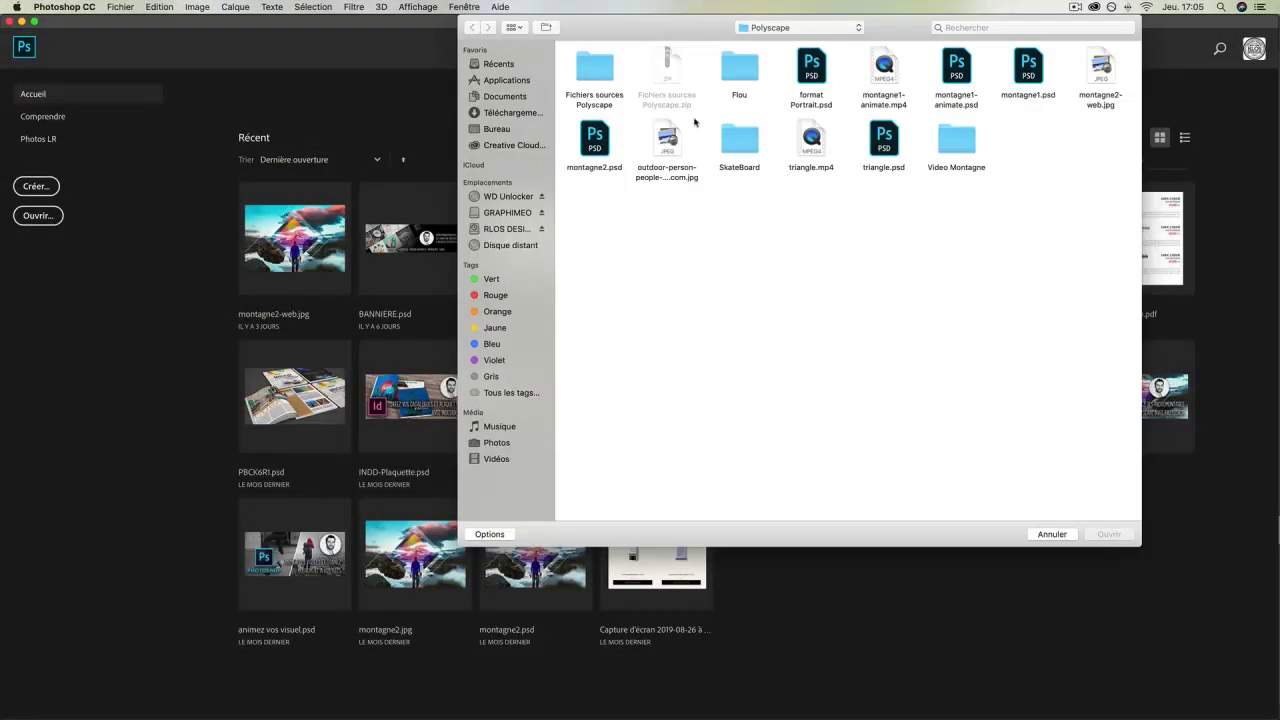
{"action": "left_click", "coordinate": [803, 27]}
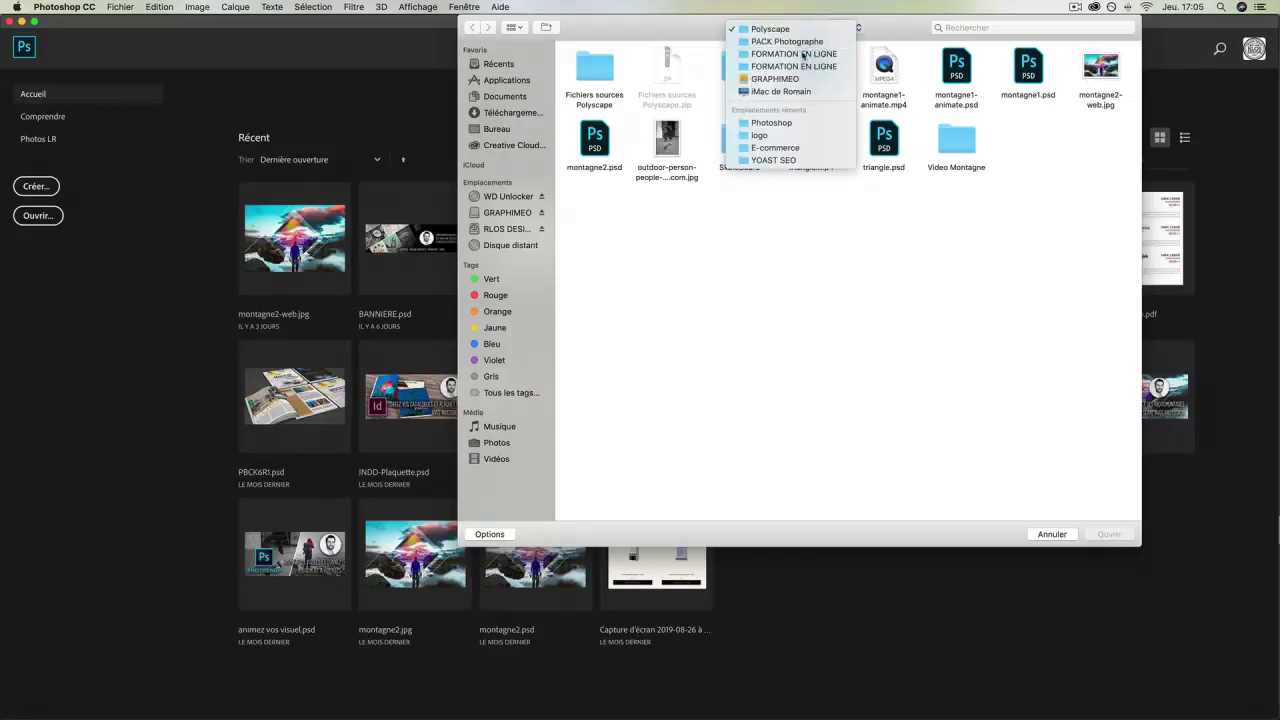
{"action": "key", "text": "Escape"}
{"action": "double_click", "coordinate": [798, 152]}
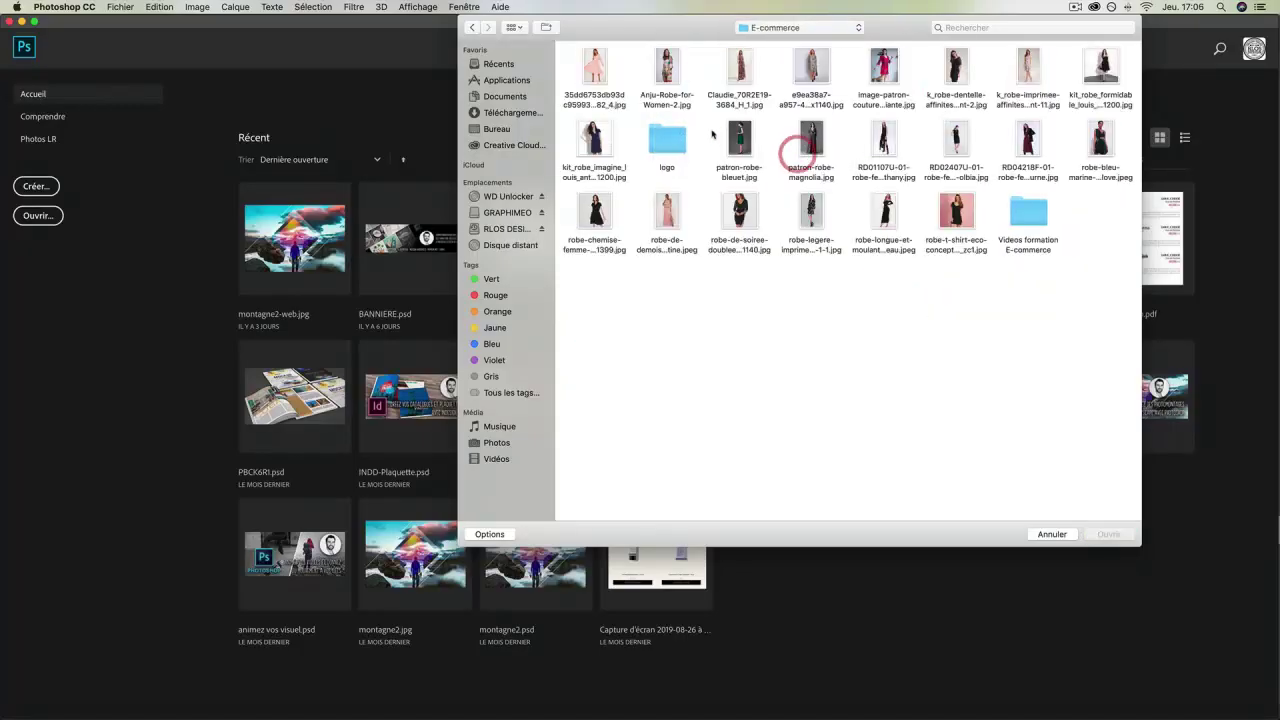
- Select every dress photo across all three rows, including bleuet and magnolia, and open them
{"action": "left_click_drag", "start_coordinate": [562, 63], "coordinate": [1108, 80]}
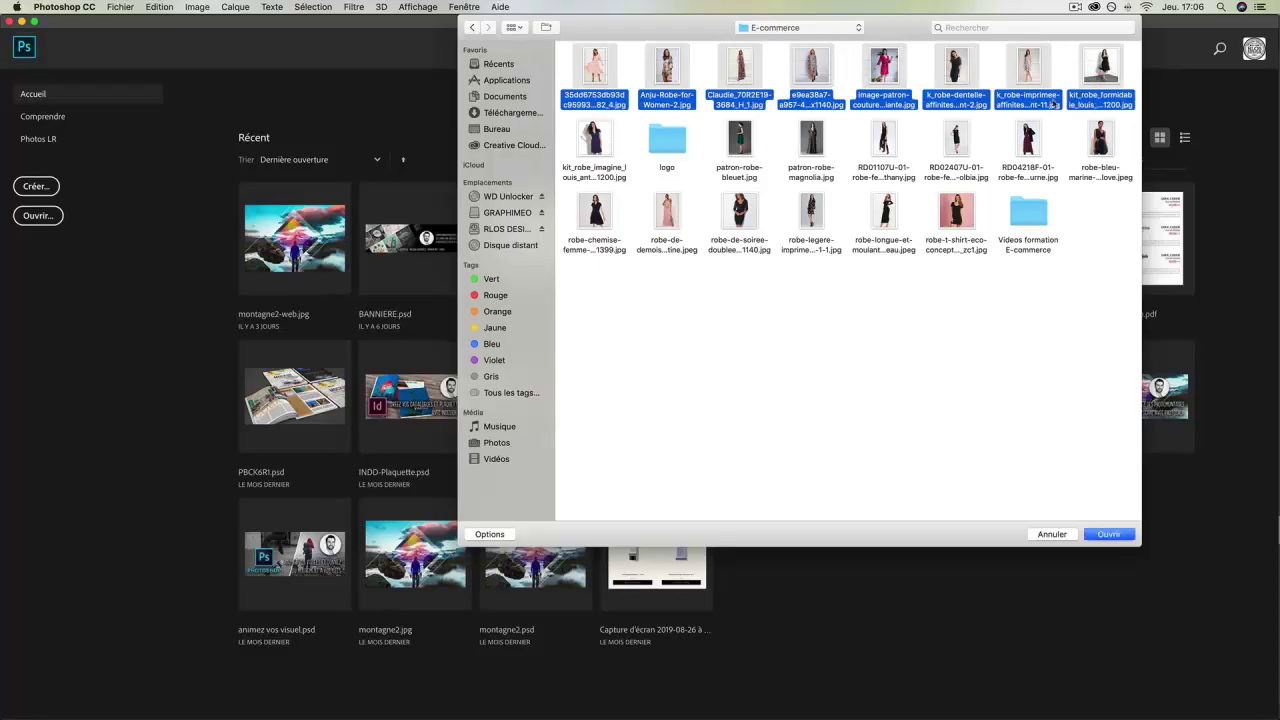
{"action": "left_click", "coordinate": [596, 145], "text": "super"}
{"action": "left_click", "coordinate": [740, 142], "text": "super"}
{"action": "left_click", "coordinate": [811, 142], "text": "super"}
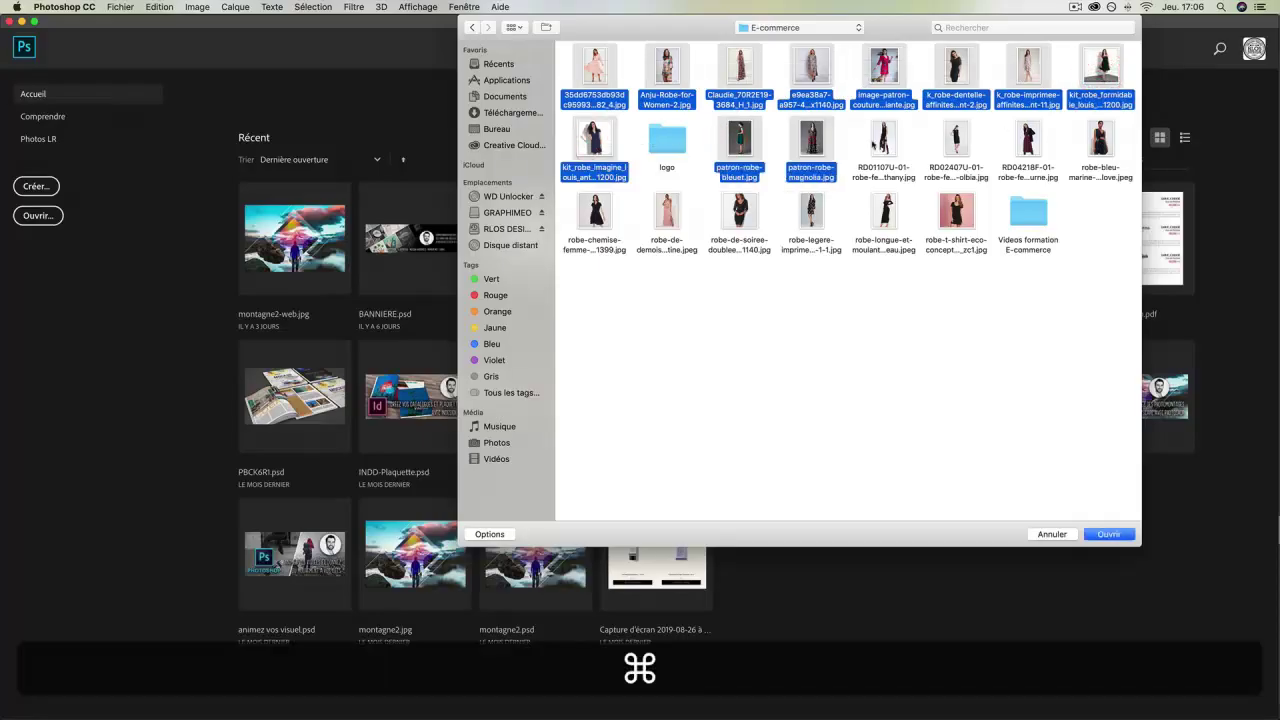
{"action": "left_click", "coordinate": [885, 140], "text": "super"}
{"action": "left_click", "coordinate": [957, 140], "text": "super"}
{"action": "left_click", "coordinate": [1028, 140], "text": "super"}
{"action": "left_click", "coordinate": [1100, 140], "text": "super"}
{"action": "left_click", "coordinate": [957, 212], "text": "super"}
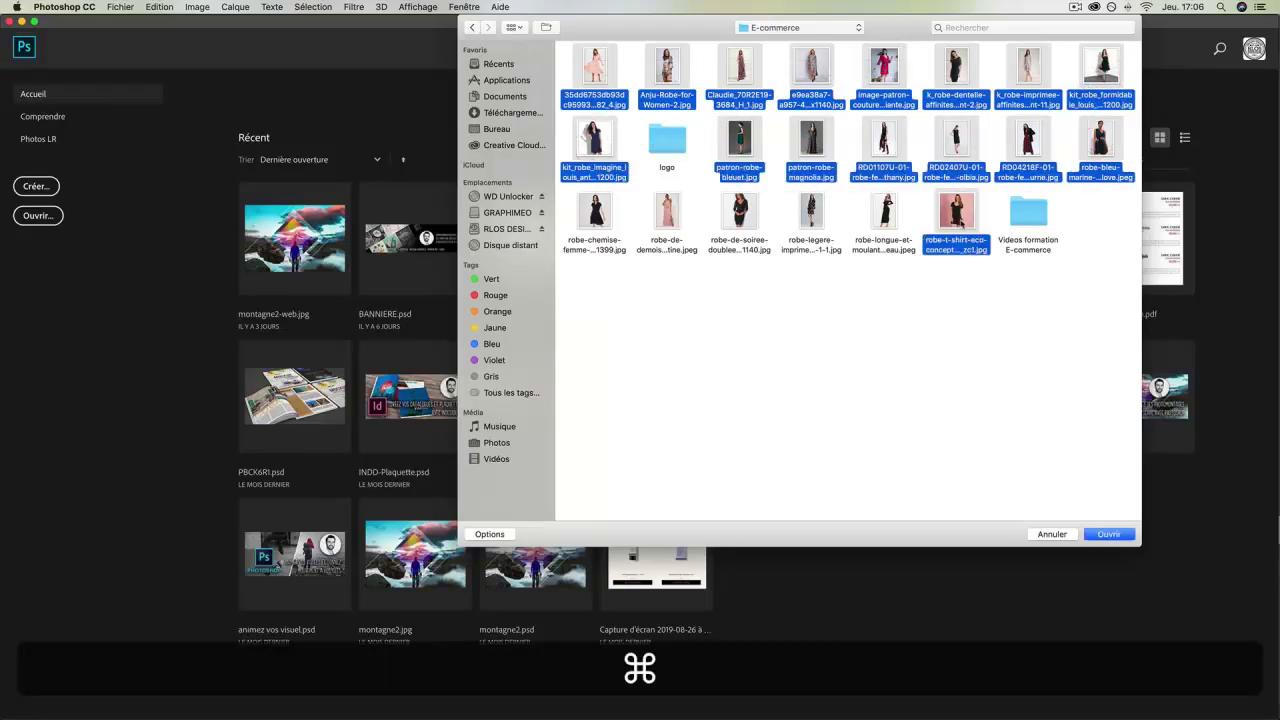
{"action": "left_click", "coordinate": [888, 222], "text": "super"}
{"action": "left_click", "coordinate": [820, 230], "text": "super"}
{"action": "left_click", "coordinate": [748, 230], "text": "super"}
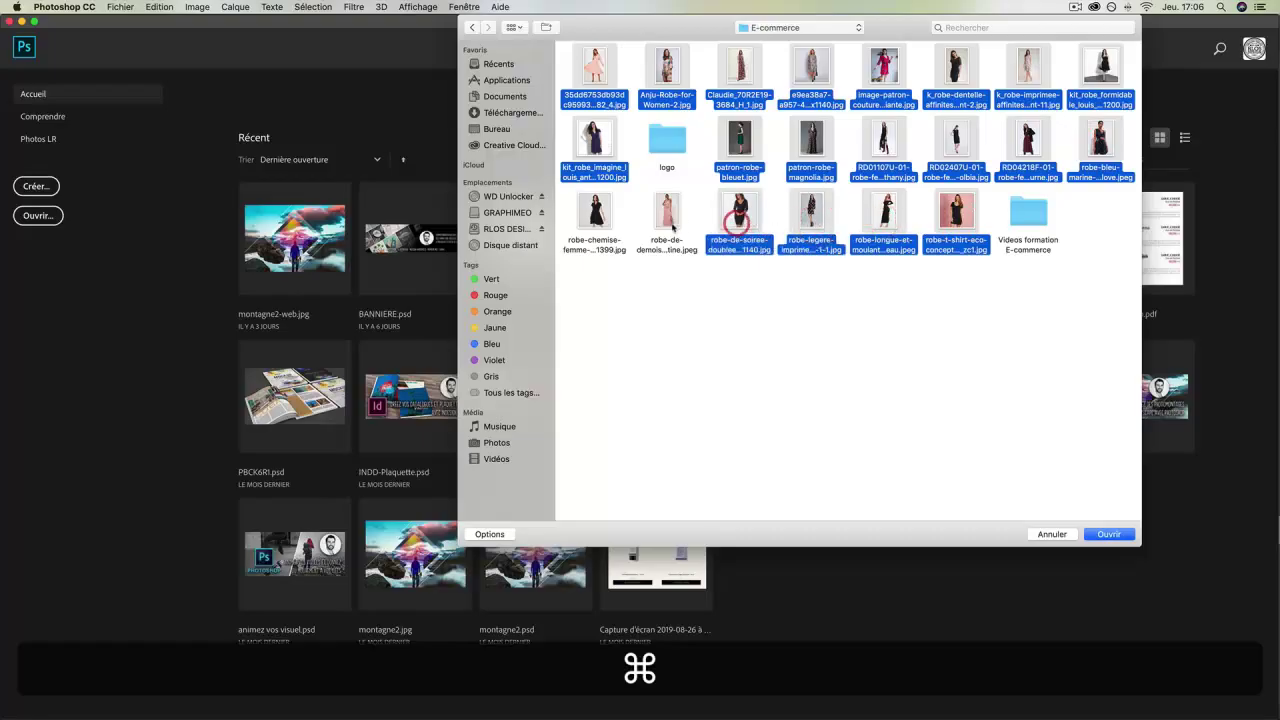
{"action": "left_click", "coordinate": [661, 224], "text": "super"}
{"action": "left_click", "coordinate": [595, 222], "text": "super"}
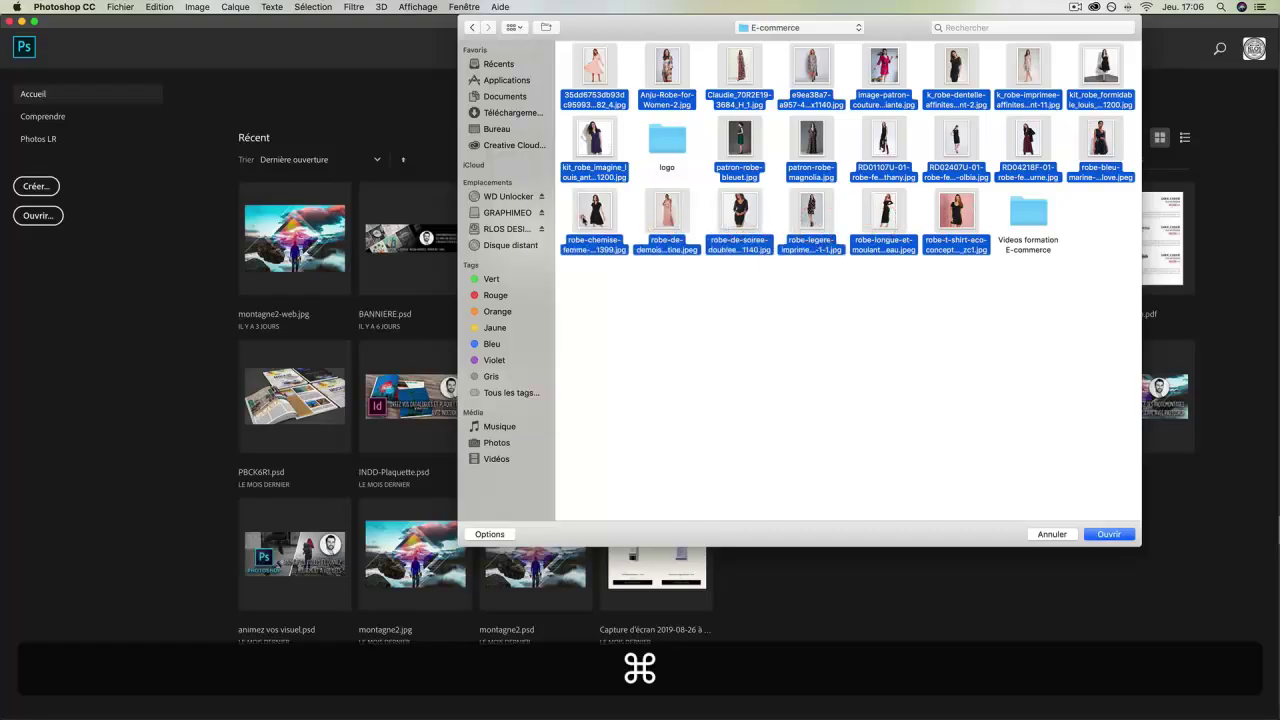
{"action": "left_click", "coordinate": [1111, 535]}
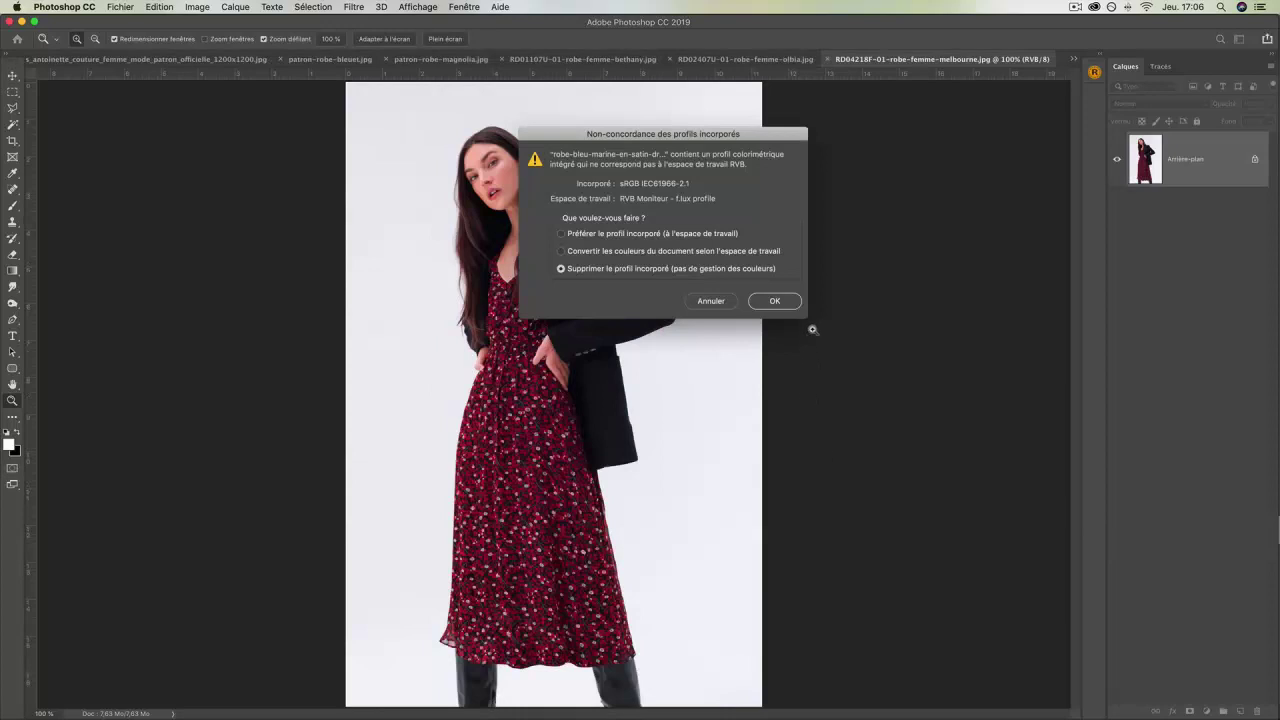
- Discard the embedded colour profile for each of the four prompted dress images
{"action": "left_click", "coordinate": [776, 301]}
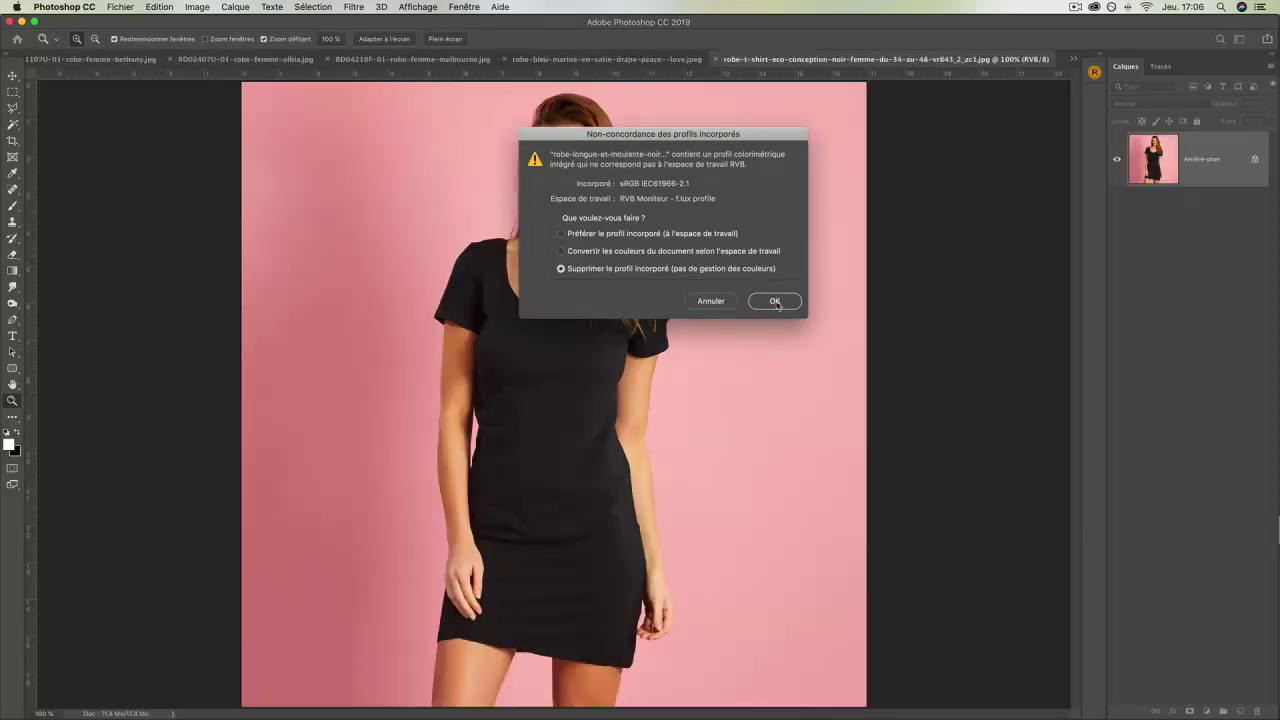
{"action": "left_click", "coordinate": [775, 301]}
{"action": "left_click", "coordinate": [775, 301]}
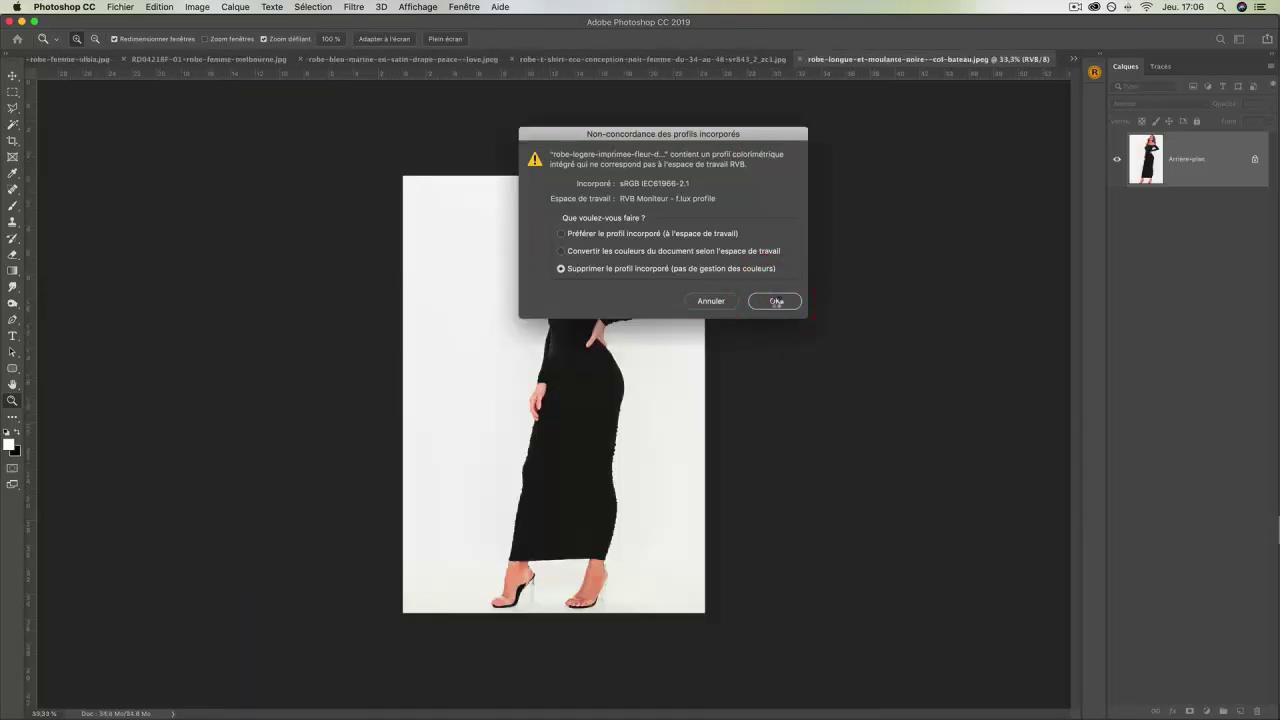
{"action": "left_click", "coordinate": [775, 301]}
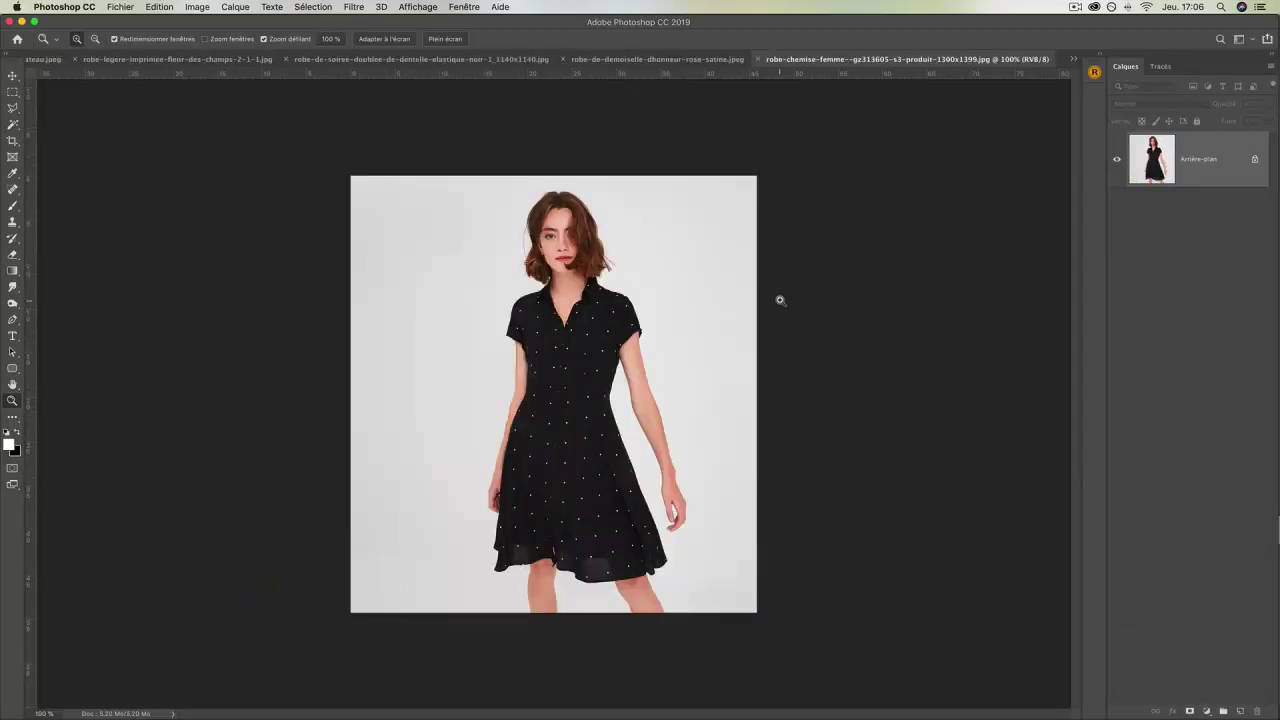
{"action": "left_click", "coordinate": [695, 60]}
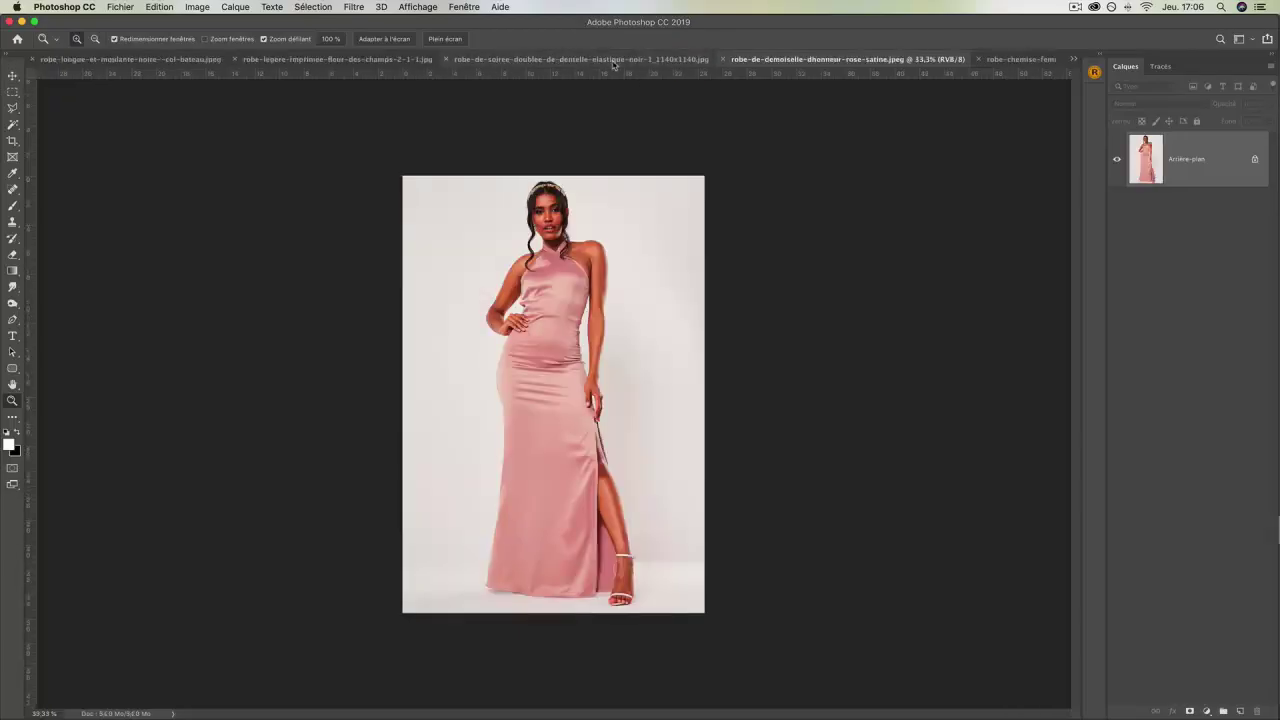
{"action": "left_click", "coordinate": [612, 60]}
{"action": "left_click", "coordinate": [375, 60]}
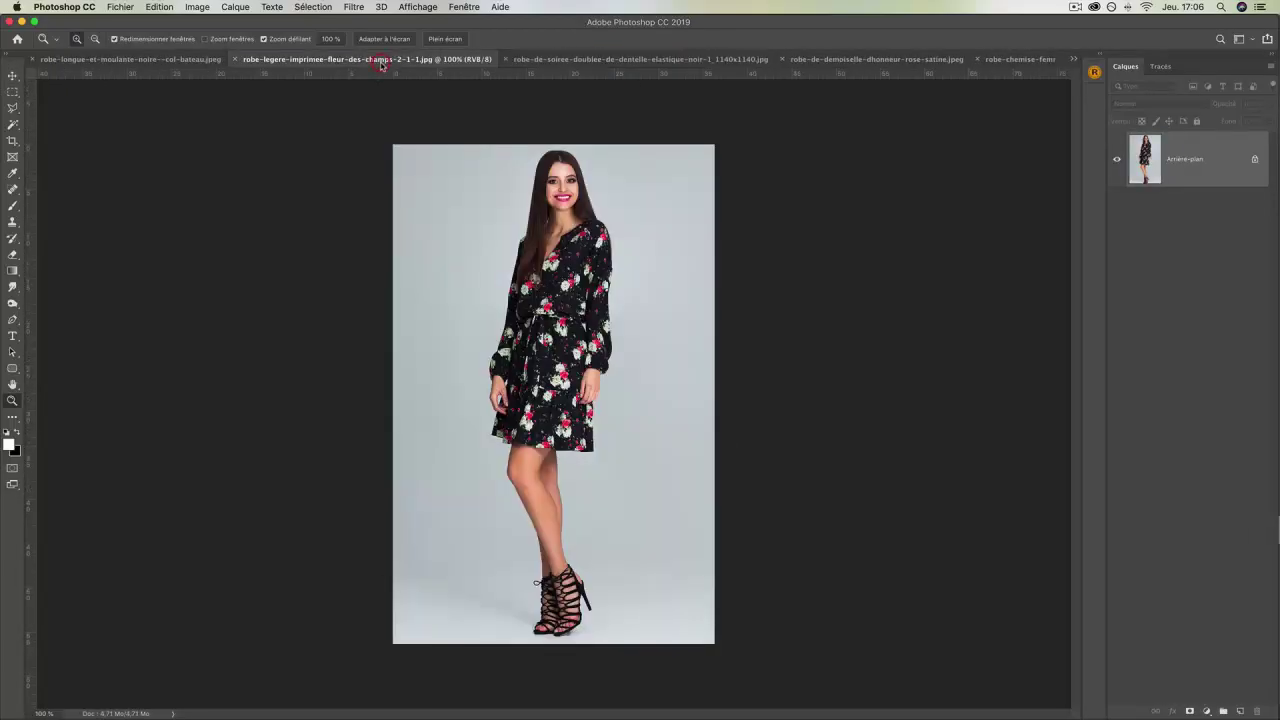
{"action": "left_click", "coordinate": [170, 60]}
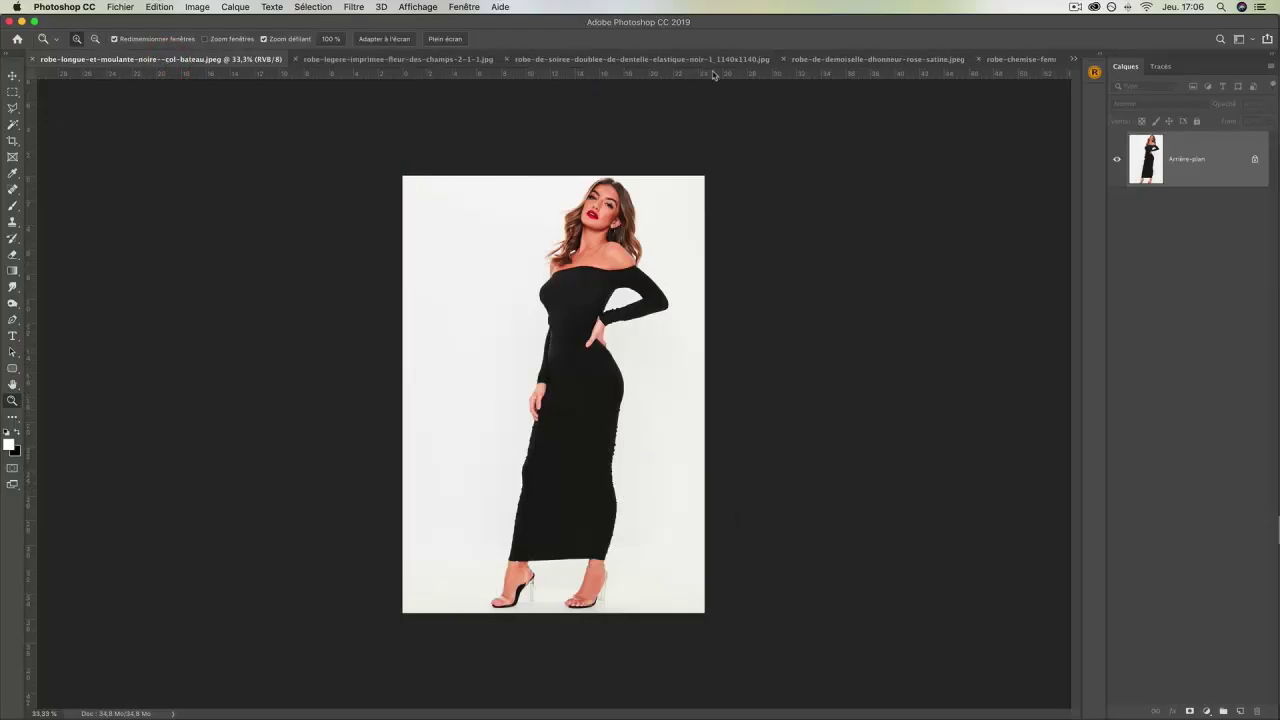
{"action": "left_click", "coordinate": [750, 60]}
{"action": "left_click", "coordinate": [830, 60]}
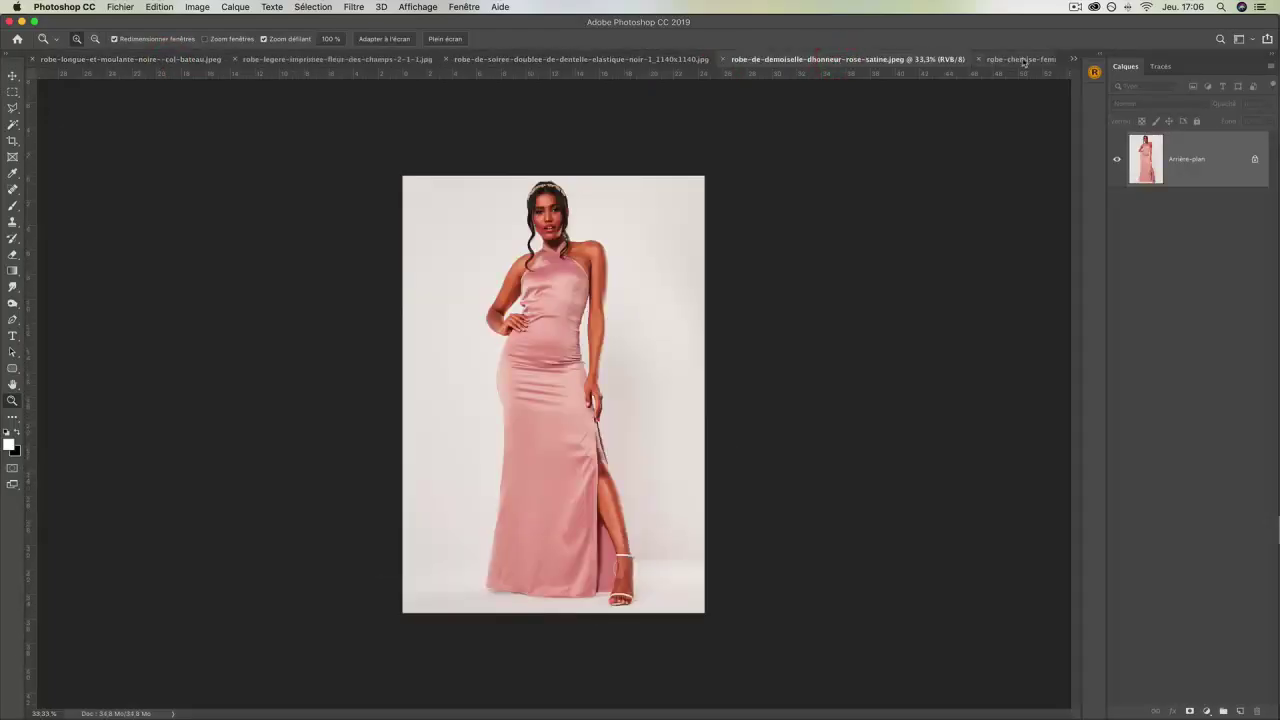
{"action": "left_click", "coordinate": [1005, 60]}
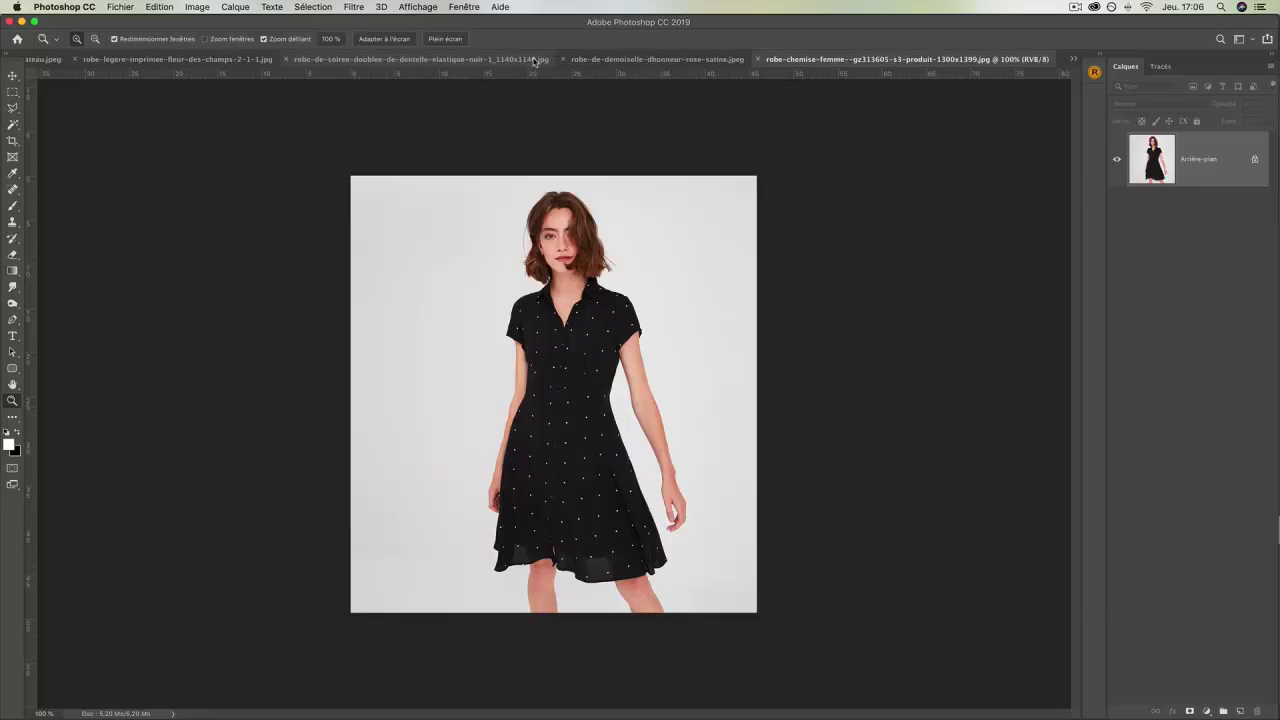
- Check the polka-dot dress photo's image size (1300 × 1399) without resizing
{"action": "left_click", "coordinate": [197, 7]}
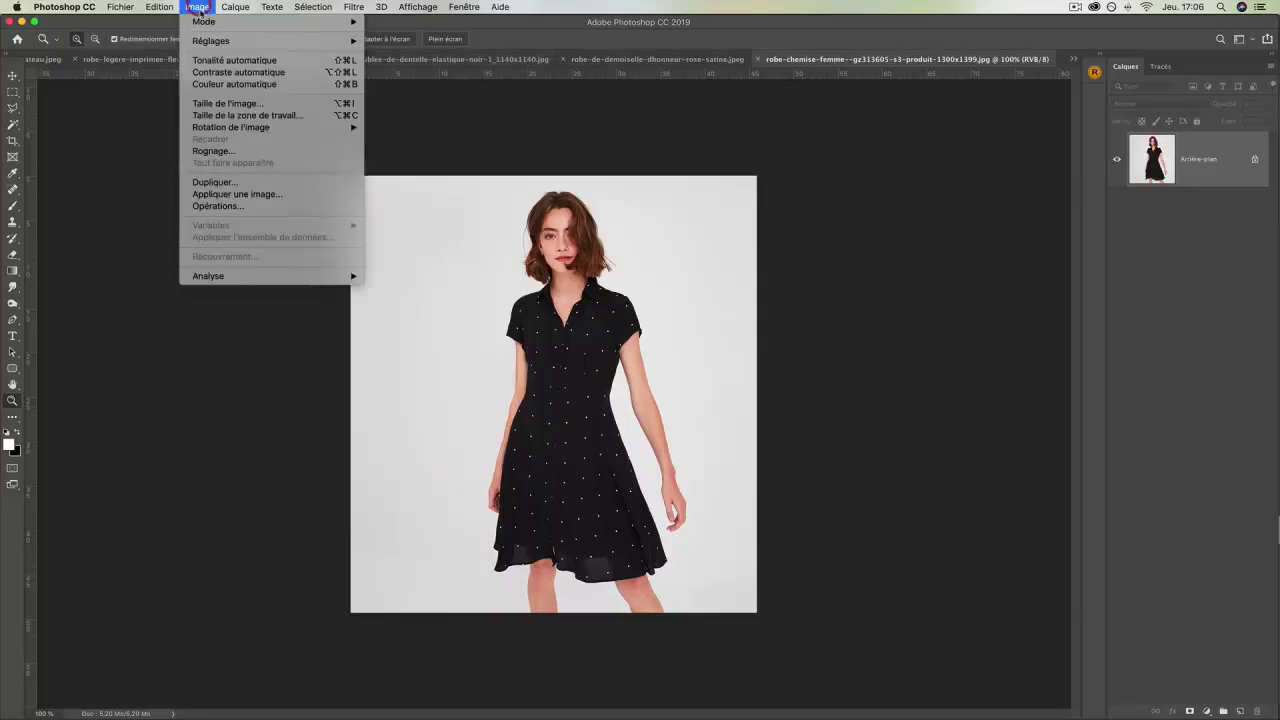
{"action": "left_click", "coordinate": [230, 104]}
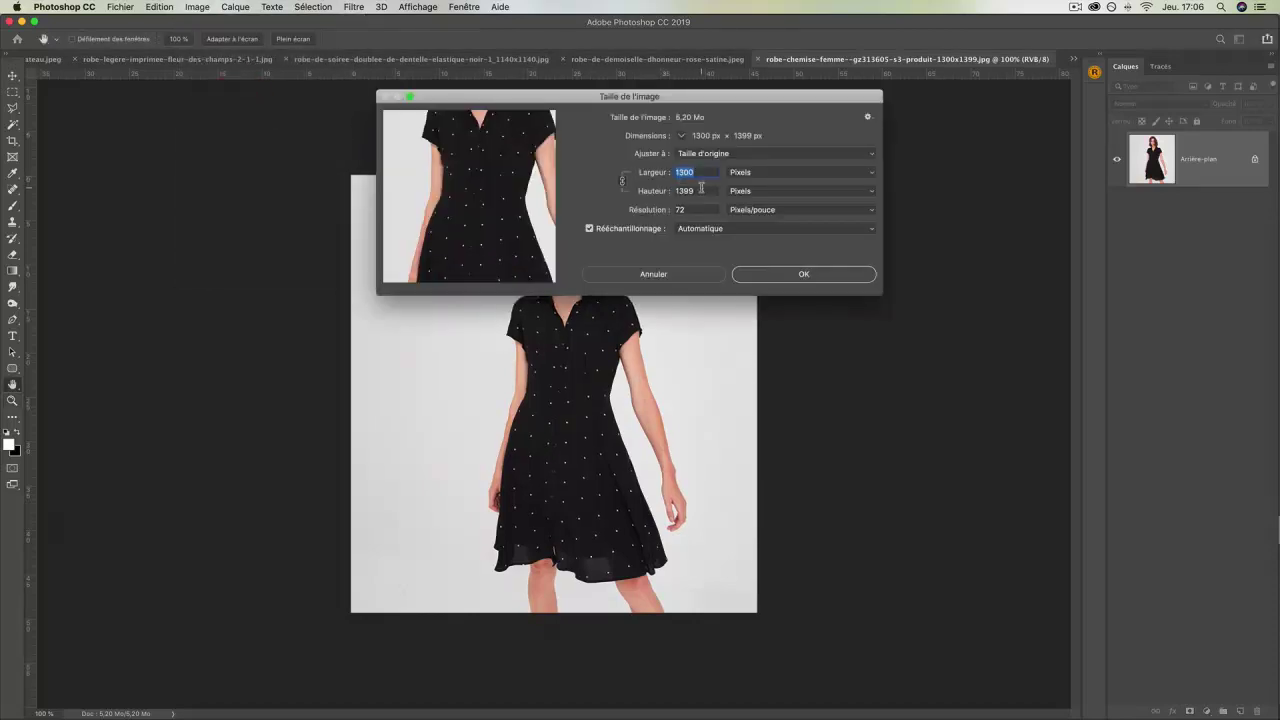
{"action": "left_click", "coordinate": [670, 273]}
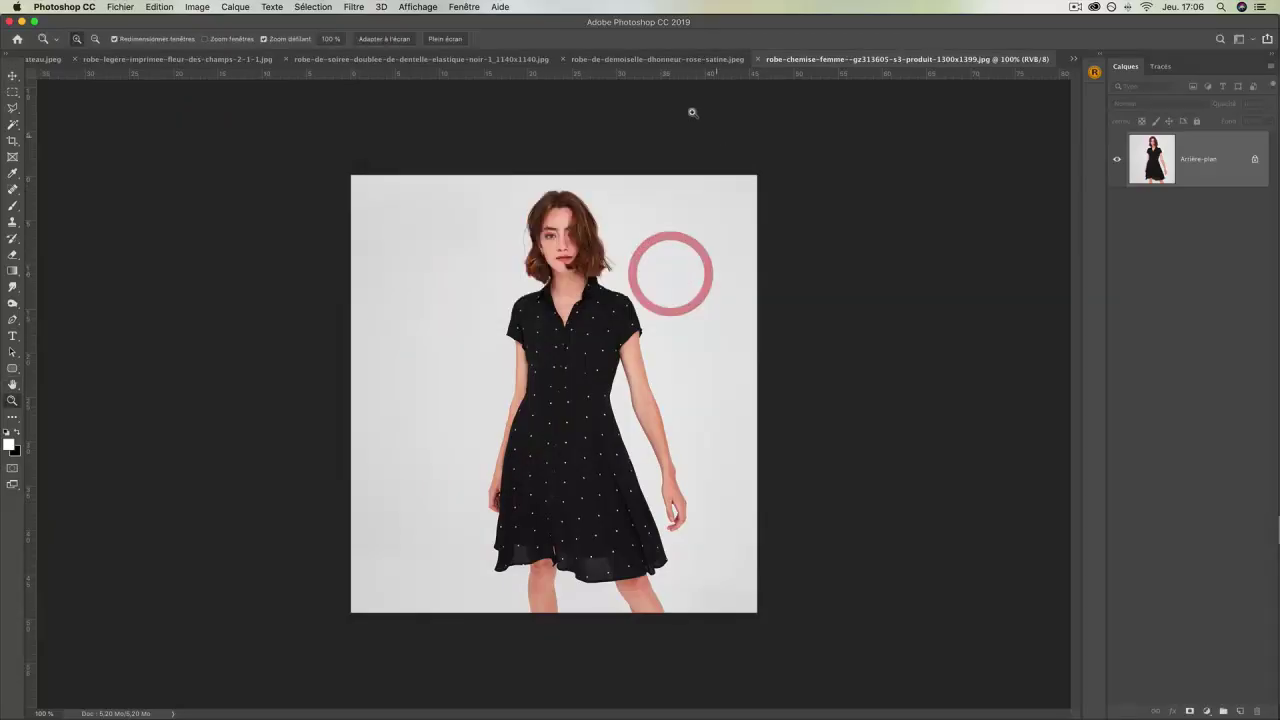
- Check the pink satin dress photo's image size (2900 × 4200 at 300 ppi) without resizing
{"action": "left_click", "coordinate": [665, 59]}
{"action": "left_click", "coordinate": [197, 7]}
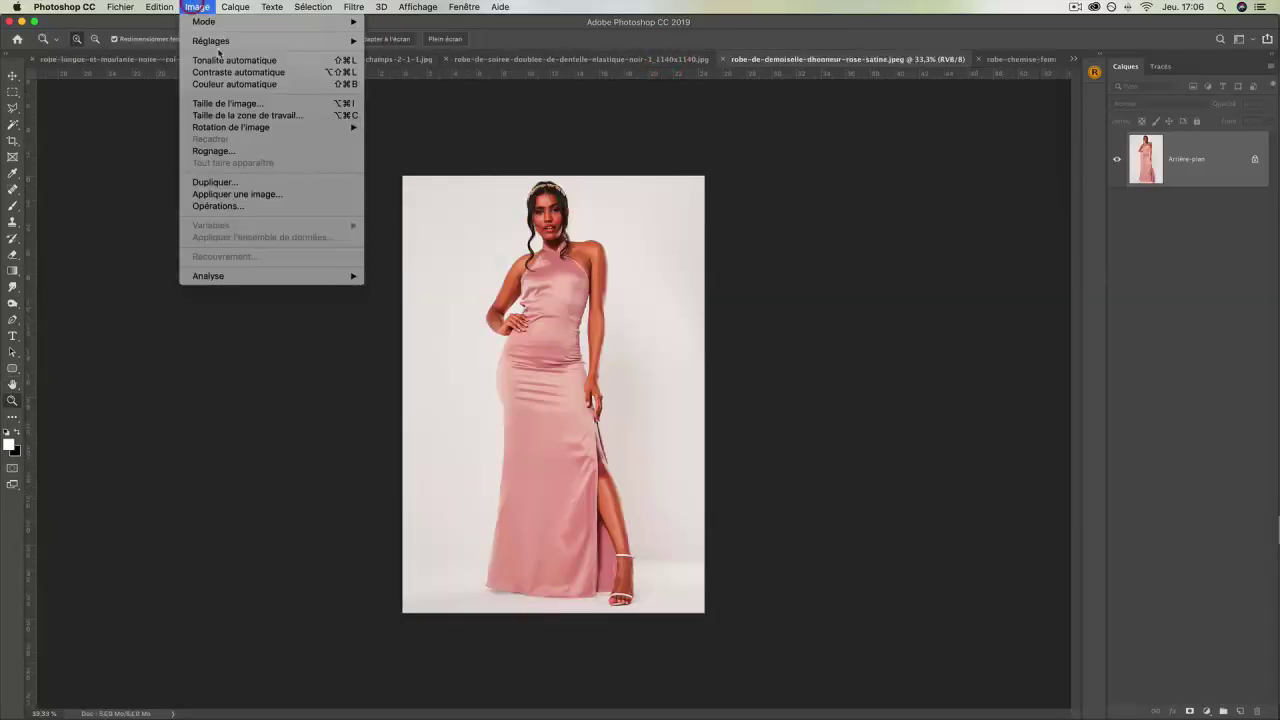
{"action": "left_click", "coordinate": [225, 103]}
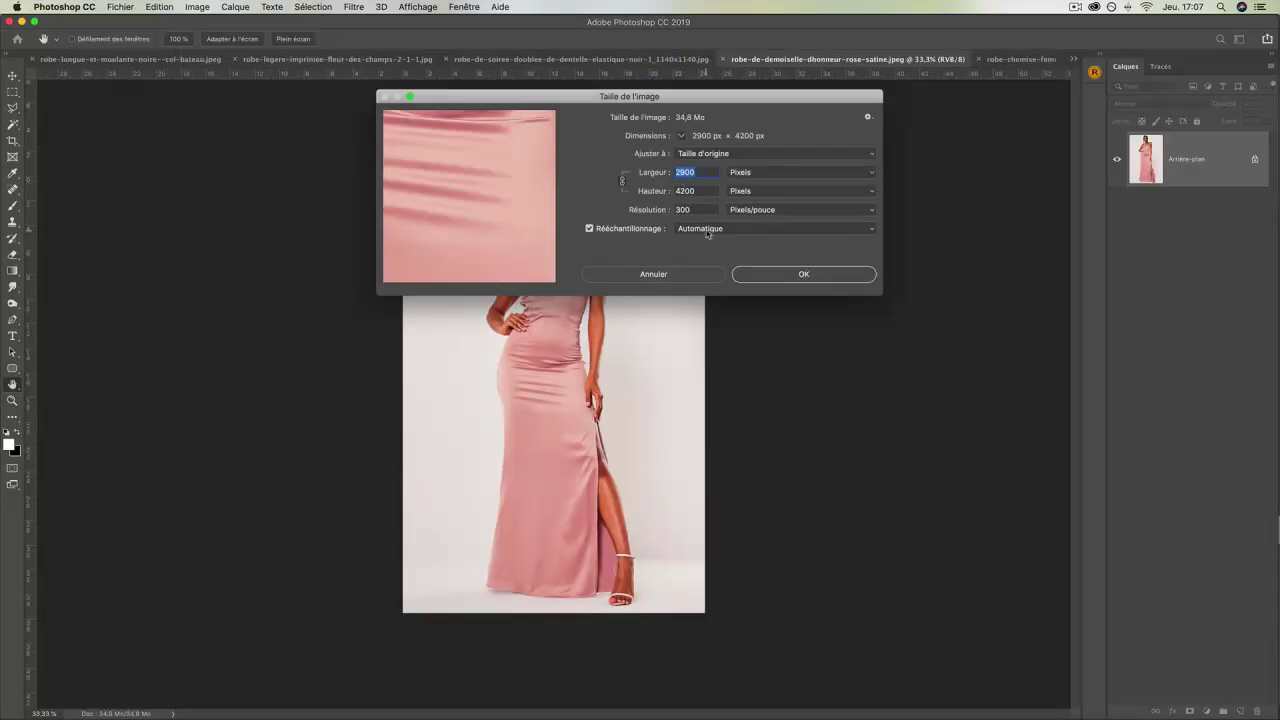
{"action": "left_click", "coordinate": [686, 275]}
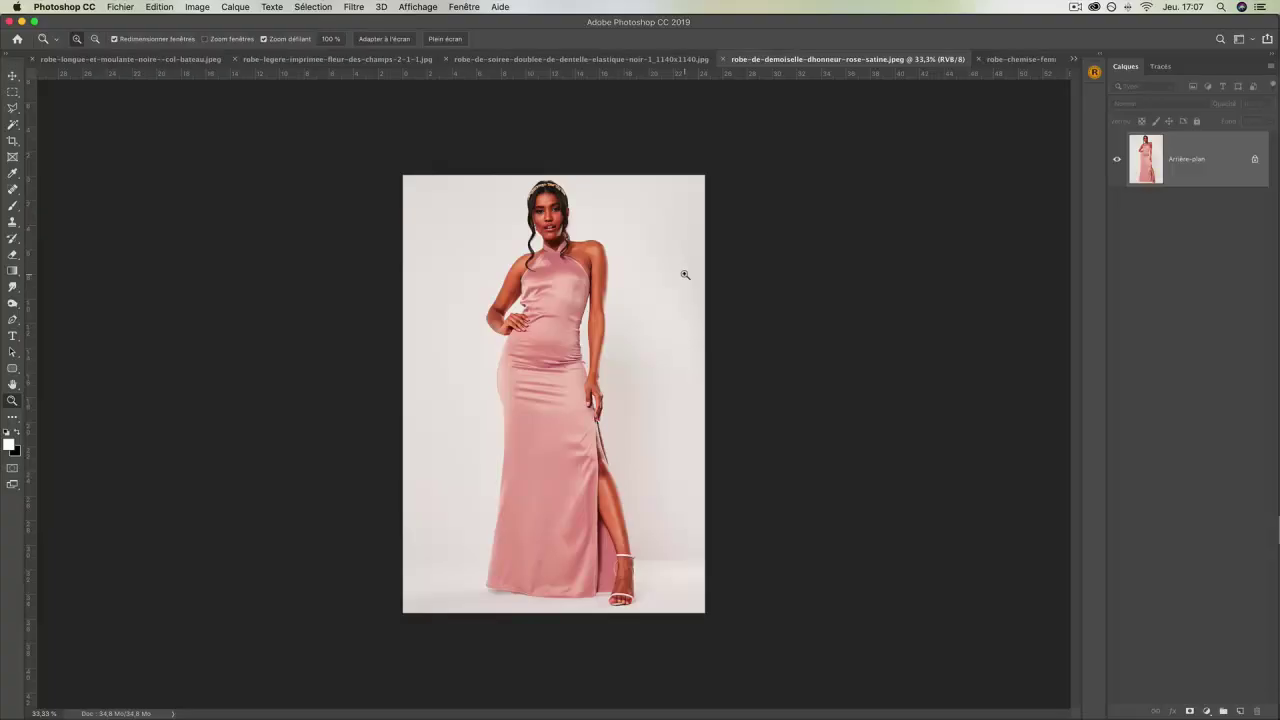
- Switch to the robe-legere-imprimee-fleur-des-champs-2-1-1.jpg floral dress tab
{"action": "left_click", "coordinate": [370, 58]}
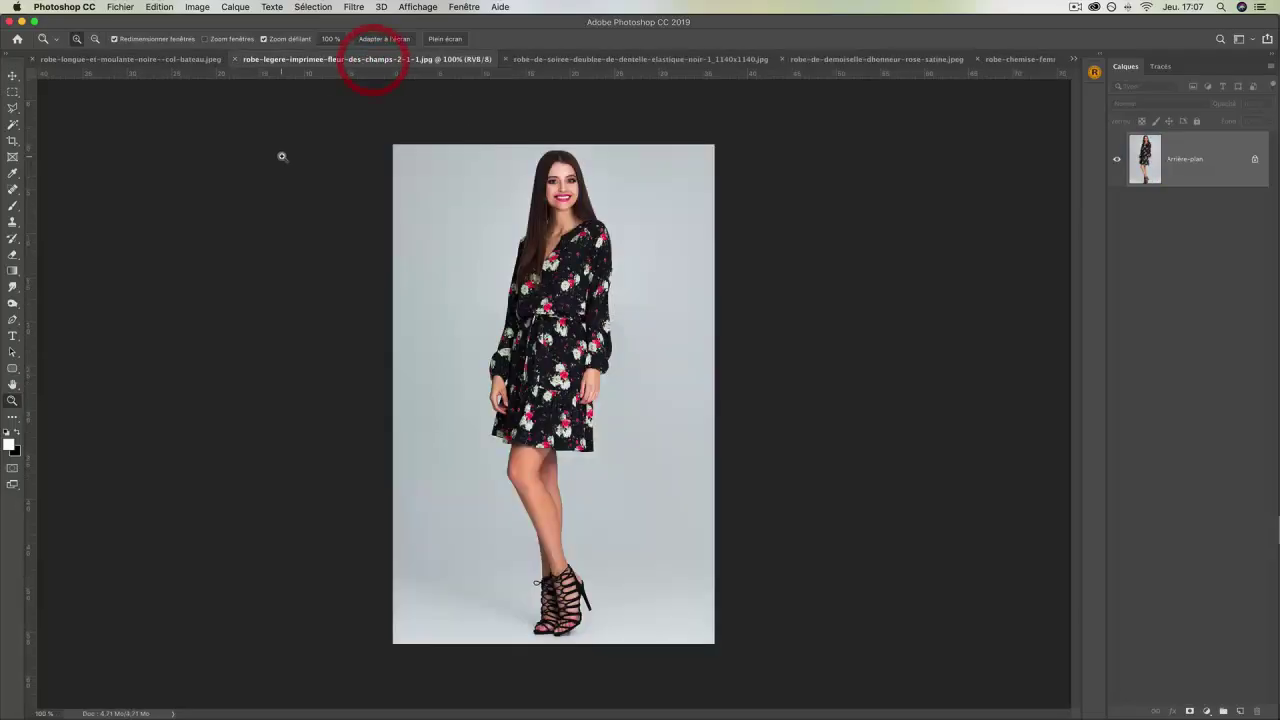